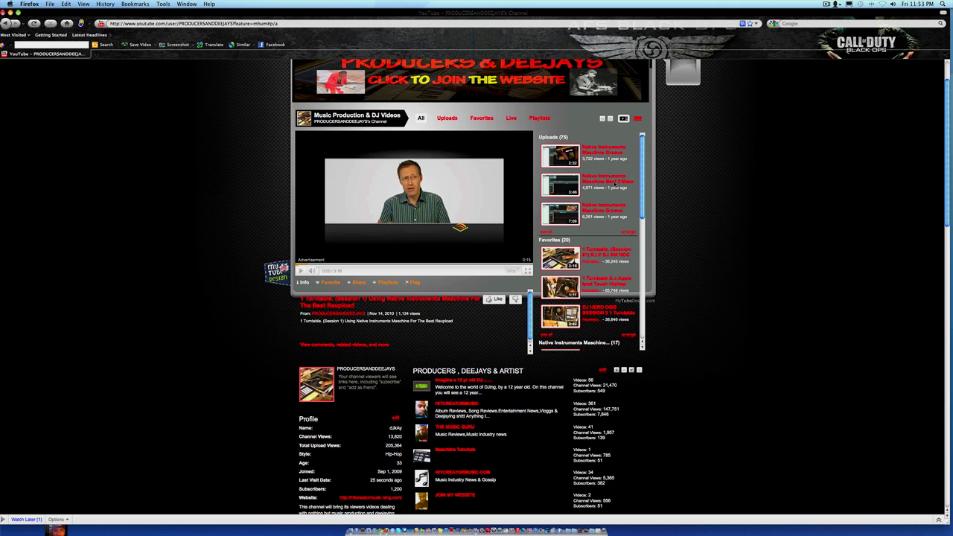
- Open the channel's Live broadcast form and select its RTMP URL and stream name for copying
click(513, 118)
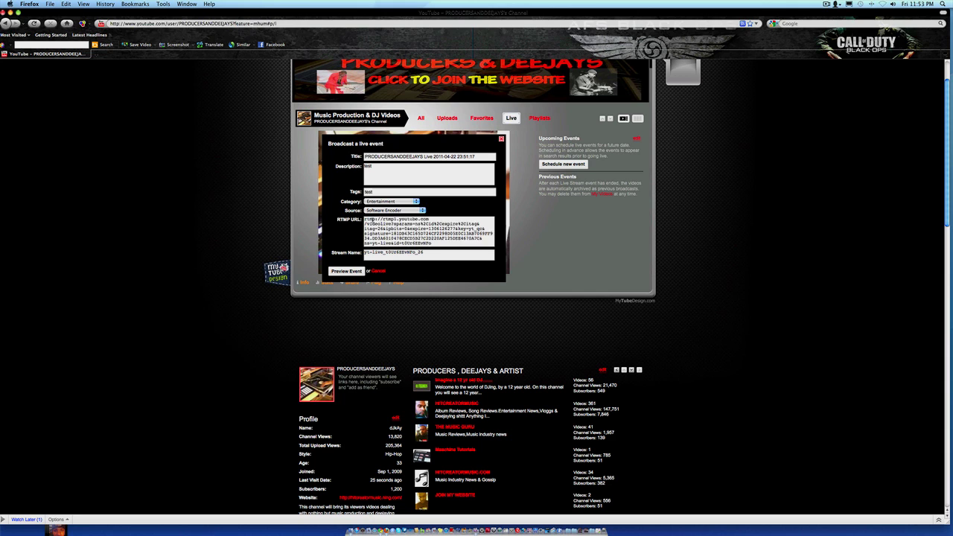
drag(375, 221, 448, 255)
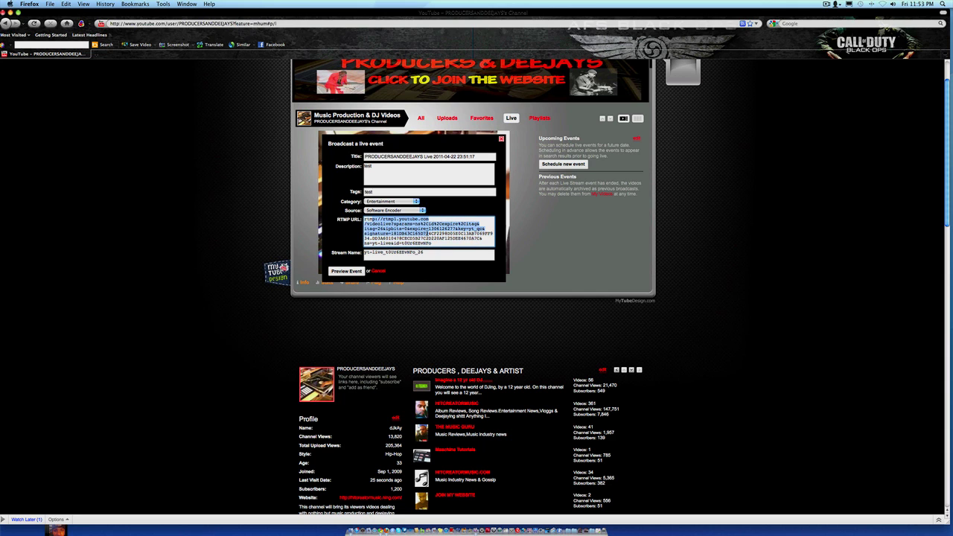
drag(365, 254, 439, 254)
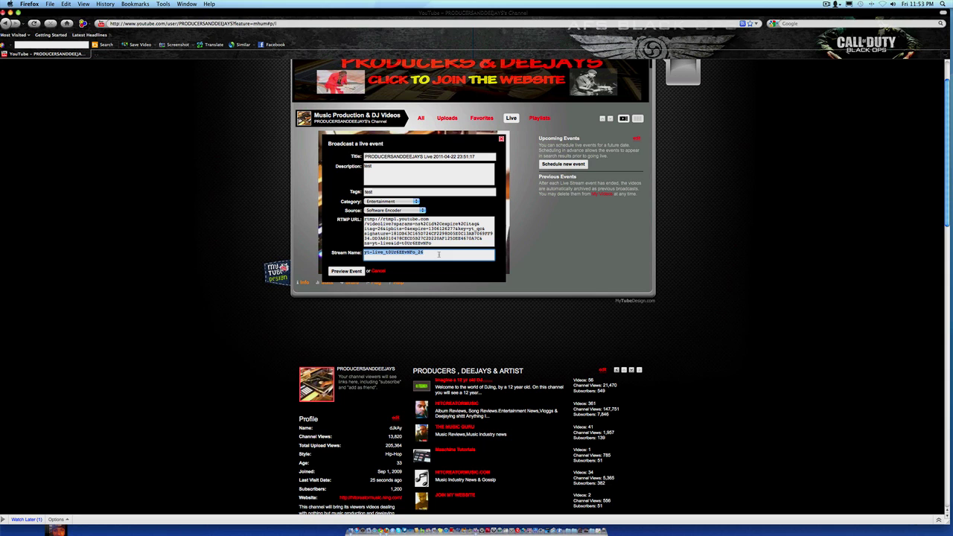
click(348, 236)
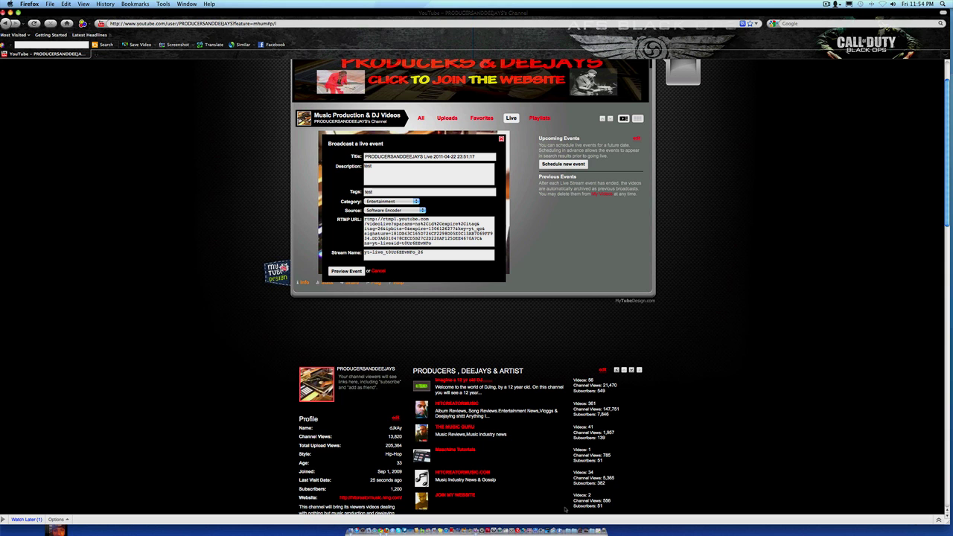
- Launch Flash Media Live Encoder from the Dock's Applications > Adobe > Flash Media Encoder 3.2 folder
click(576, 514)
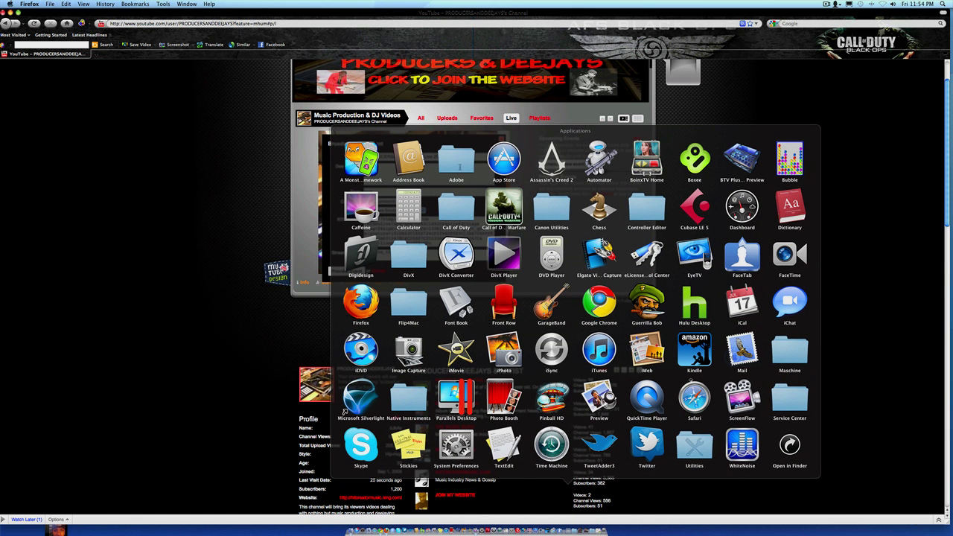
click(458, 163)
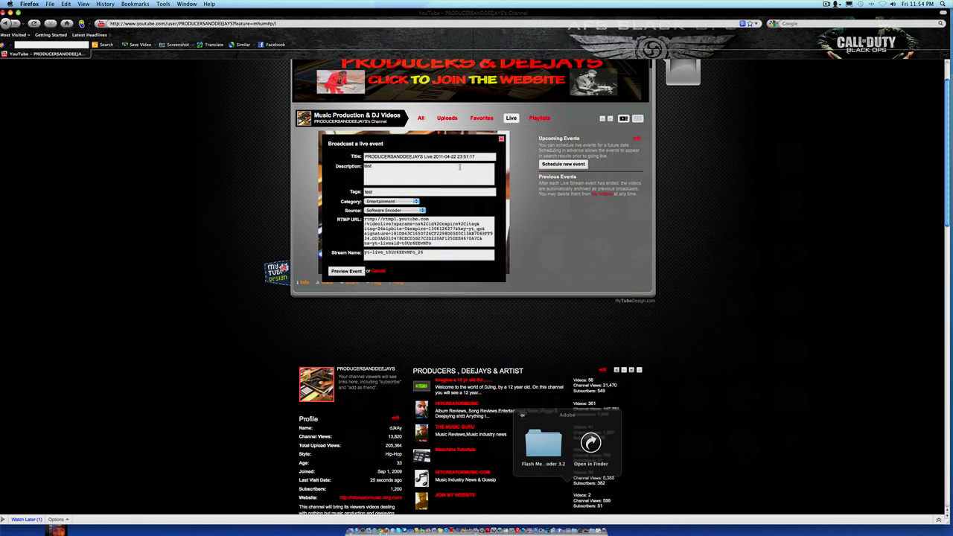
click(552, 452)
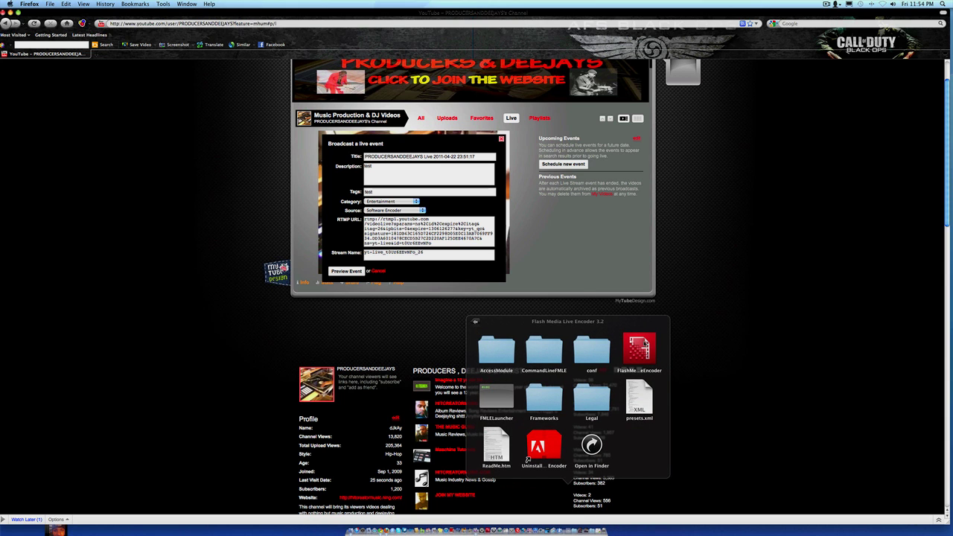
click(644, 346)
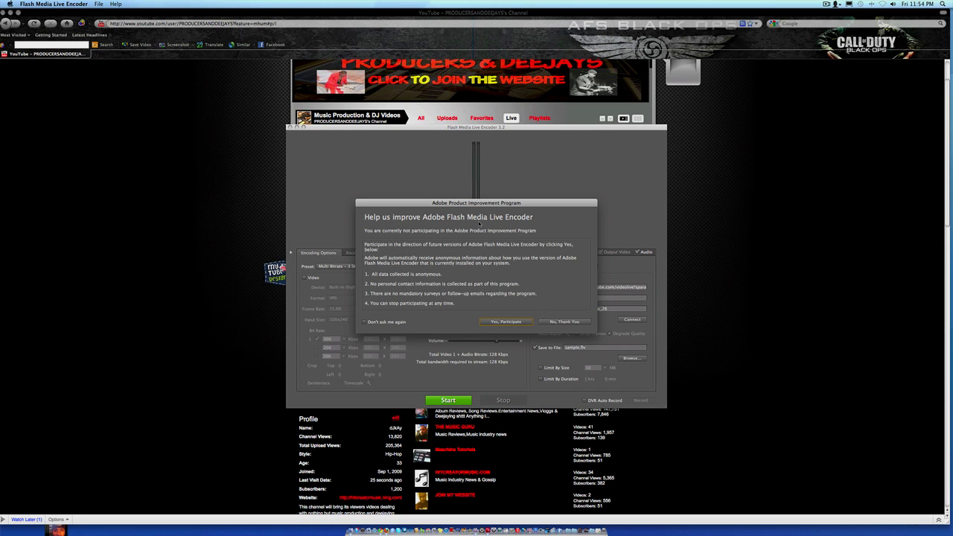
- Decline the Product Improvement Program, enable Video capture from the webcam, and reposition the encoder window
click(564, 322)
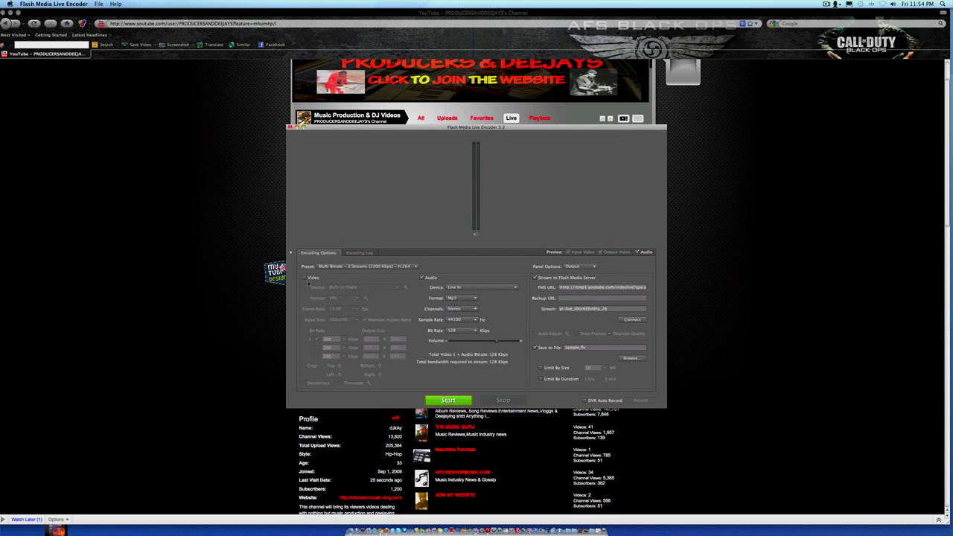
click(306, 278)
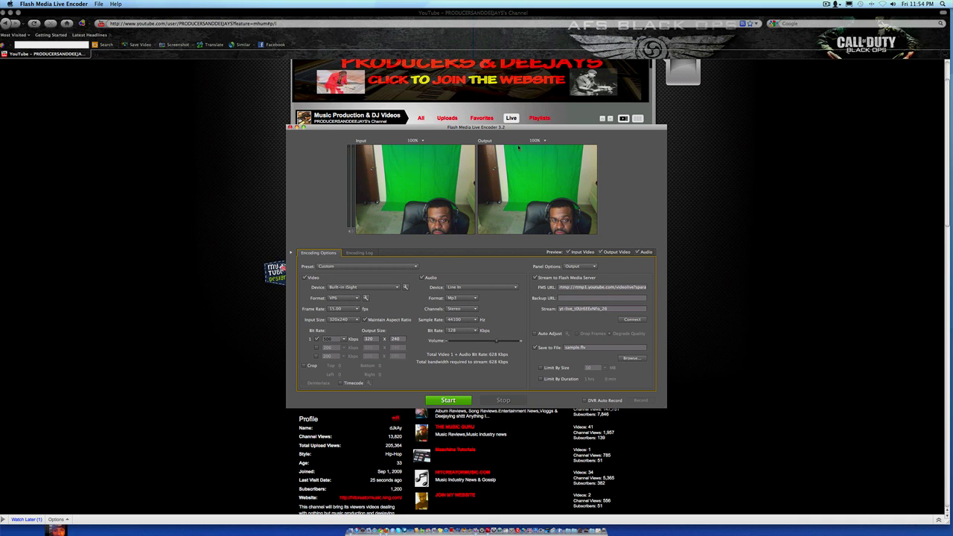
drag(477, 127, 337, 210)
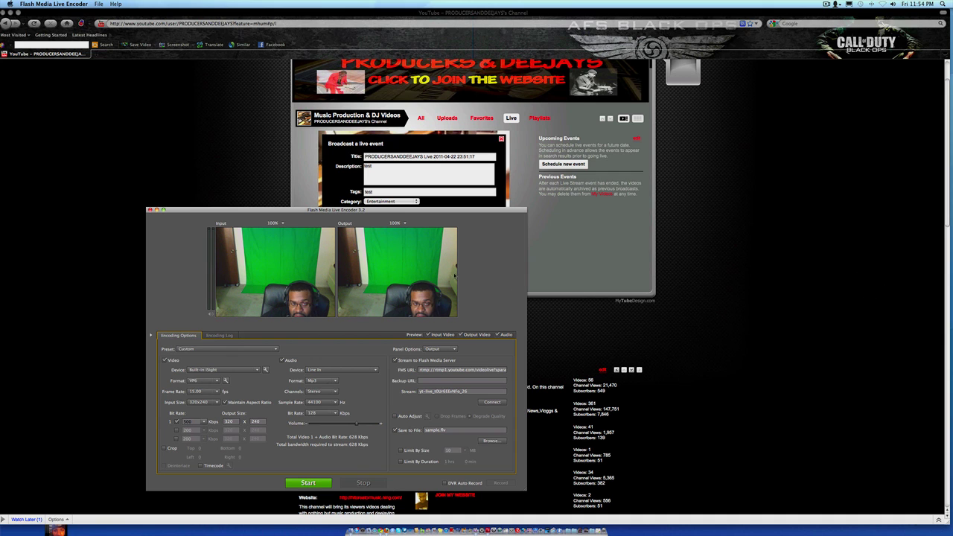
drag(450, 322, 456, 324)
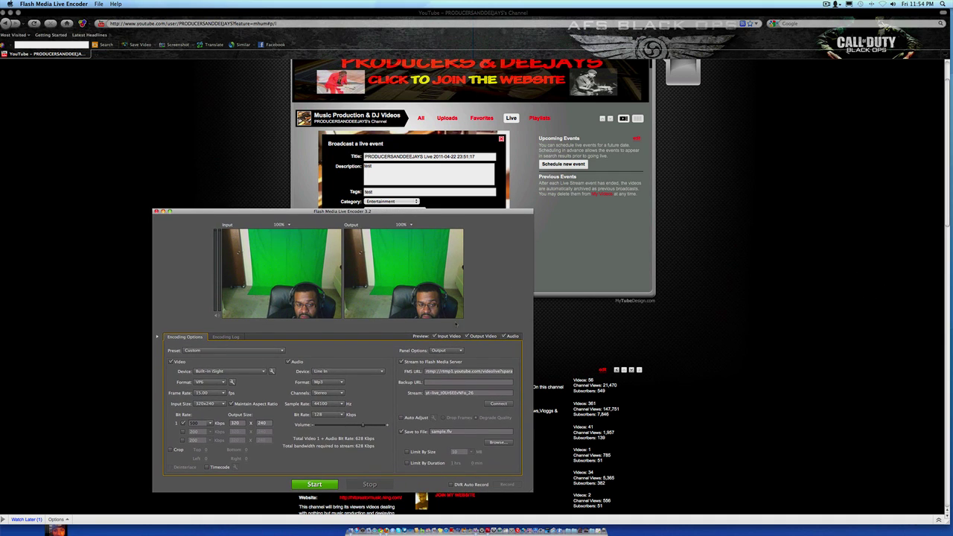
- Clear the old FMS URL and Stream values, then move the window to expose YouTube's fields
triple_click(468, 372)
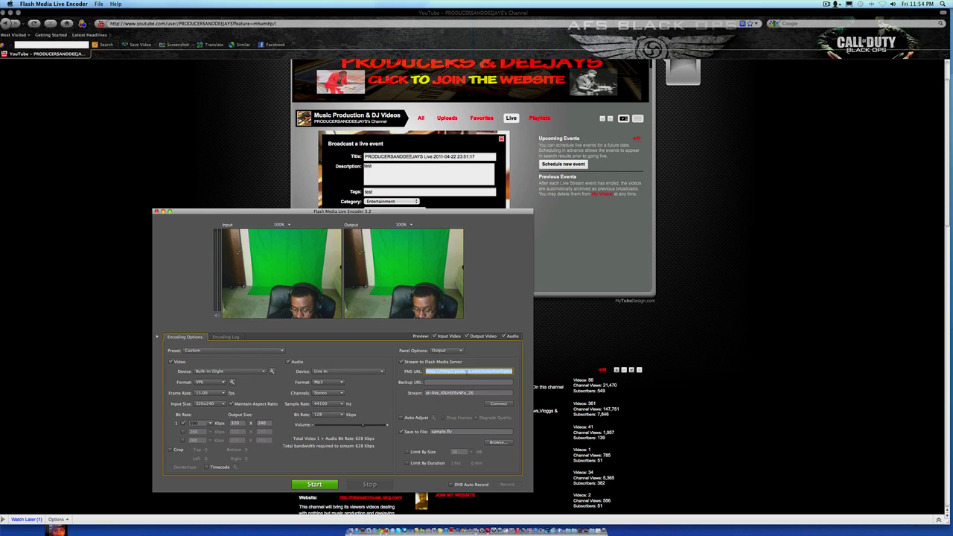
key(BackSpace)
double_click(464, 393)
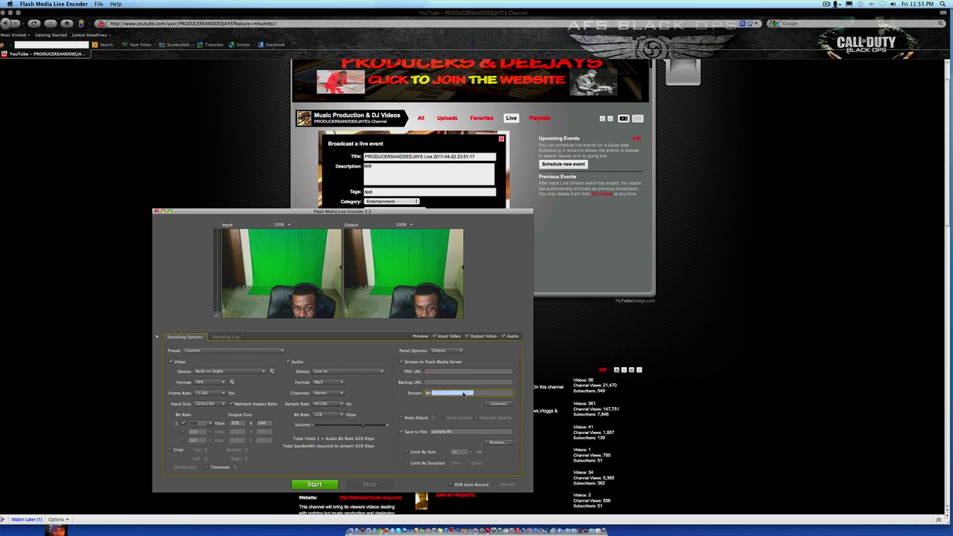
key(BackSpace)
key(BackSpace)
key(BackSpace)
key(BackSpace)
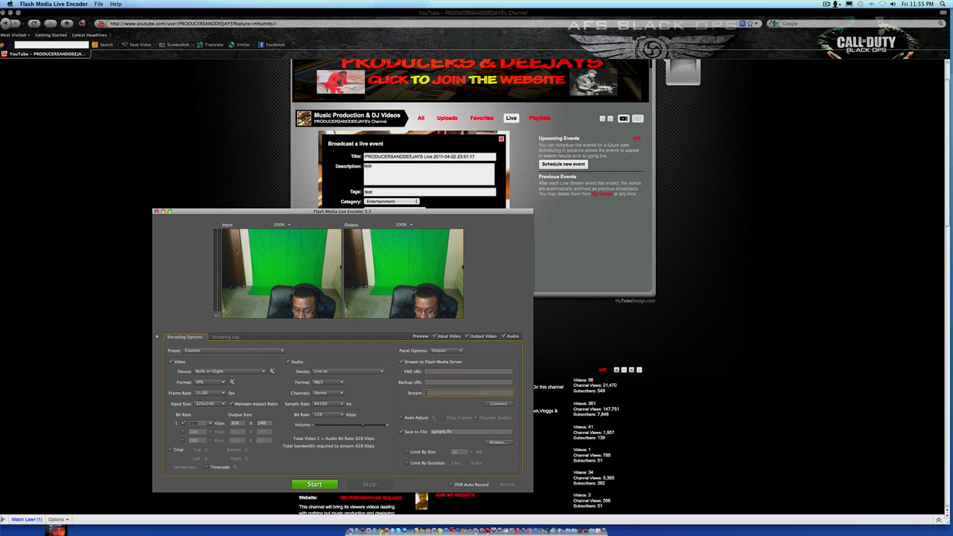
drag(389, 214, 522, 319)
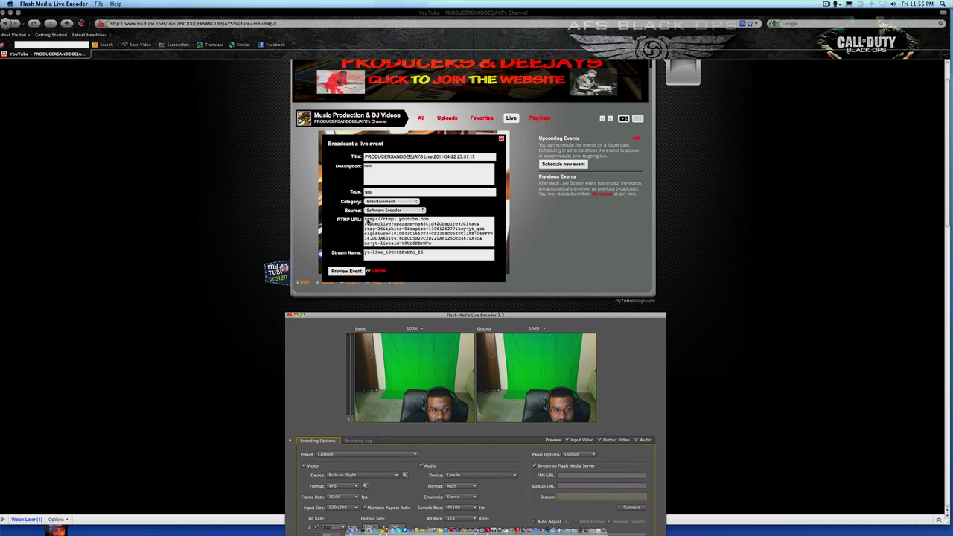
- Copy the RTMP URL from YouTube's broadcast form
click(368, 221)
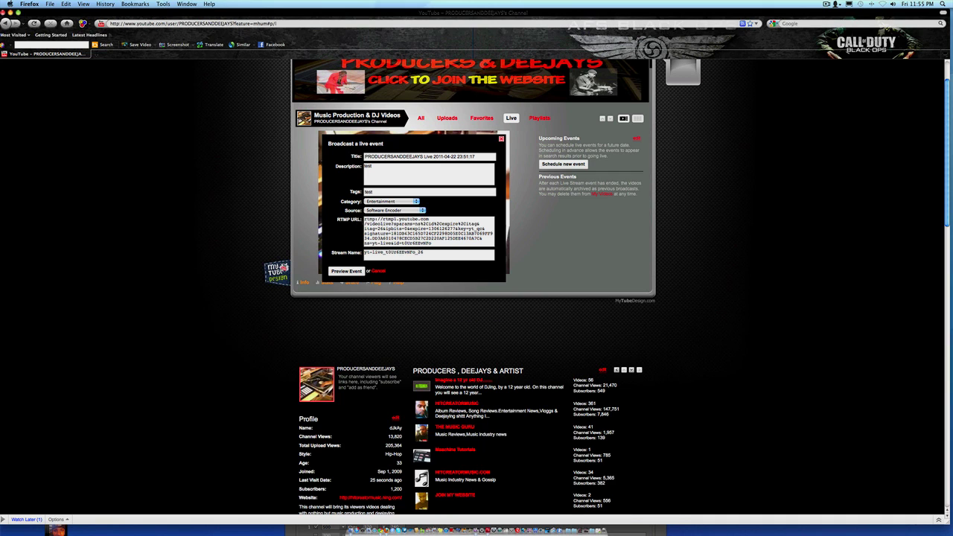
drag(365, 220, 495, 246)
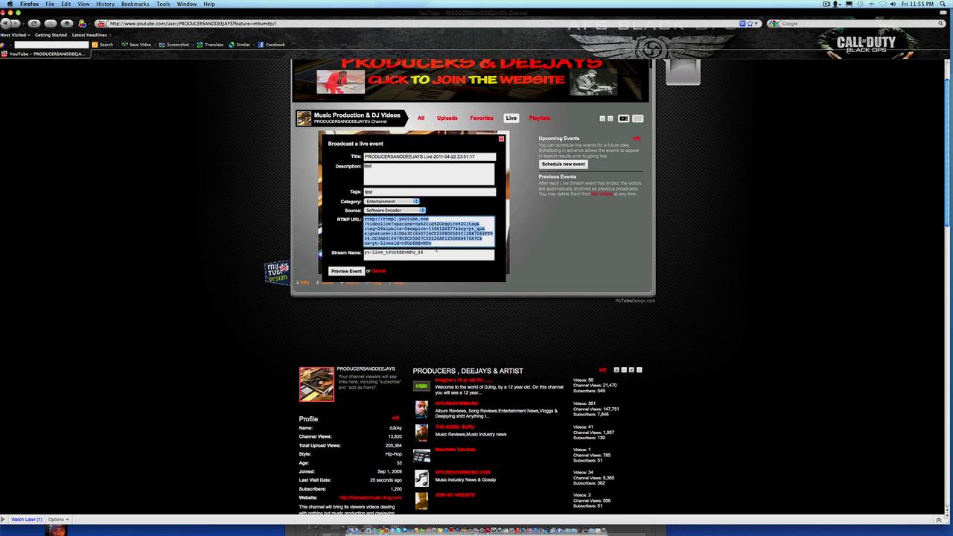
drag(365, 220, 495, 246)
click(66, 3)
click(74, 39)
- Paste the RTMP URL into the encoder's FMS URL field, then return to Firefox
click(489, 529)
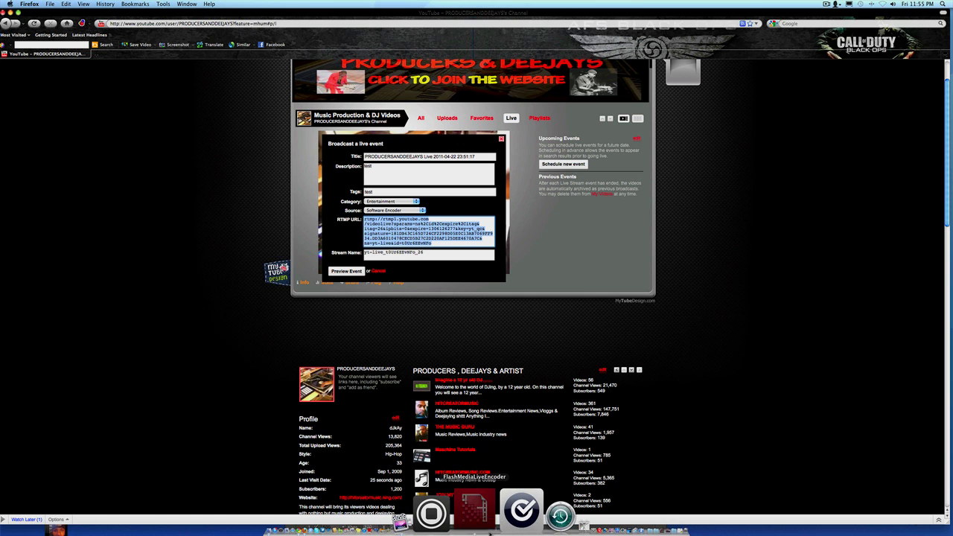
drag(567, 318, 557, 174)
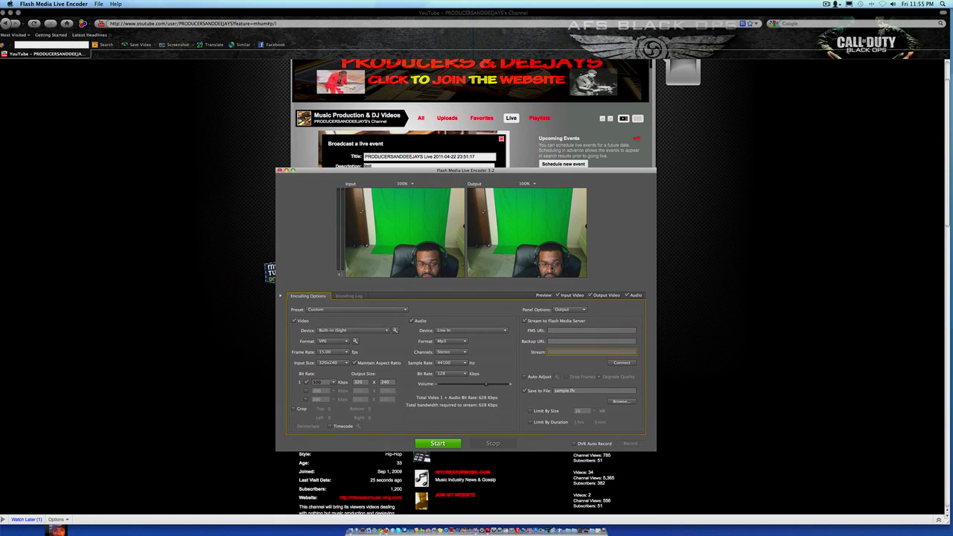
click(556, 331)
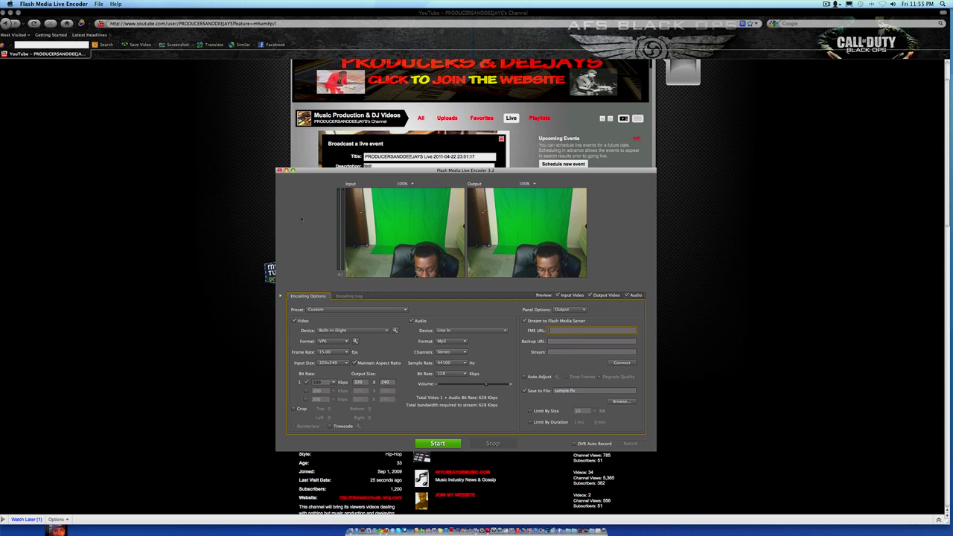
key(super+v)
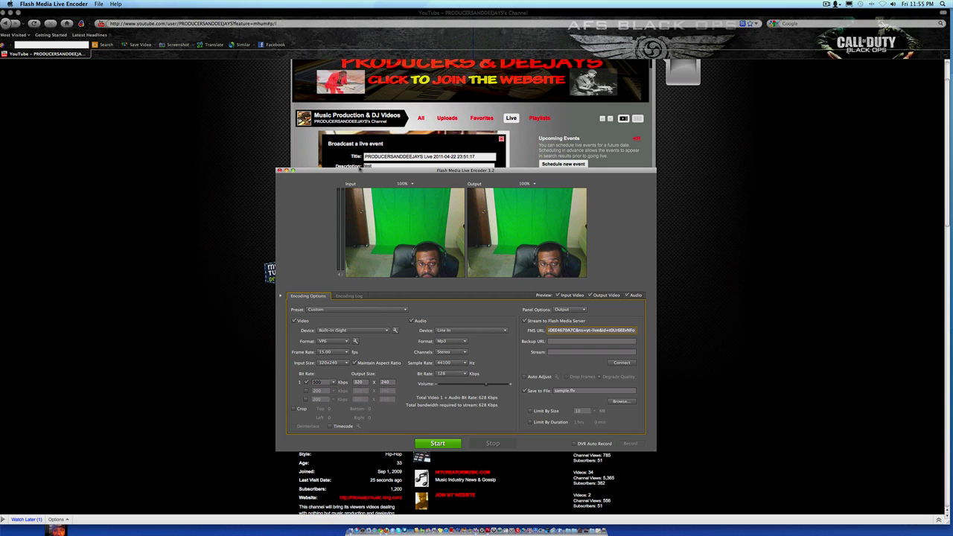
key(super+Tab)
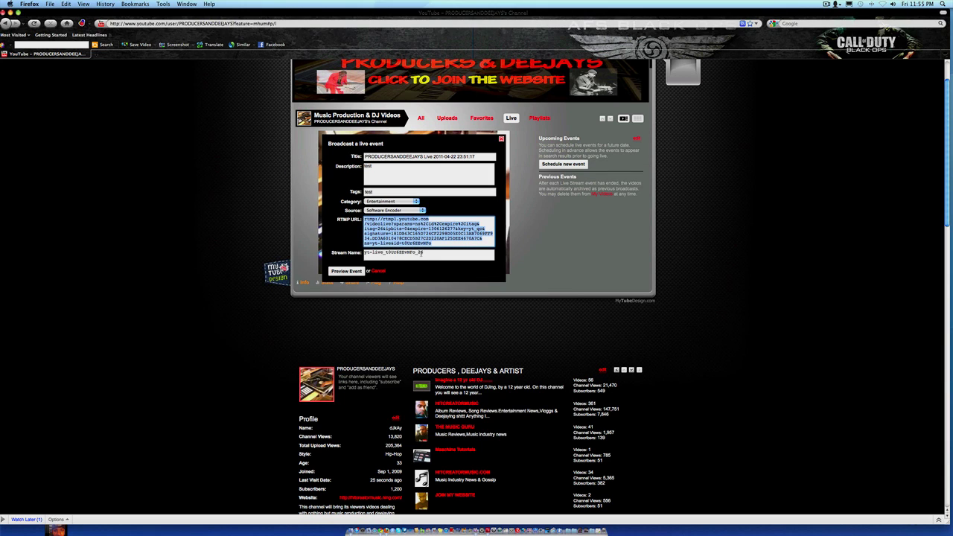
- Copy the stream name from YouTube's broadcast form
triple_click(432, 253)
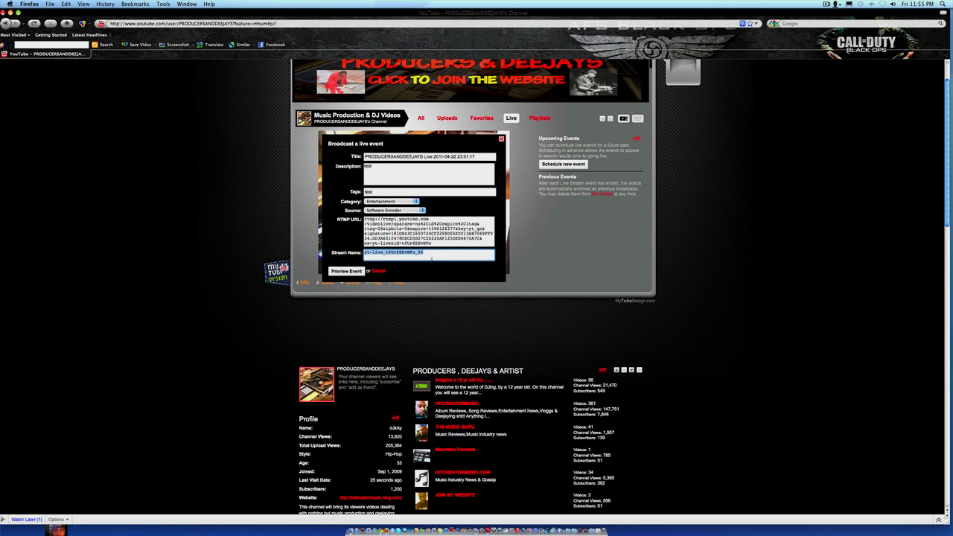
click(59, 4)
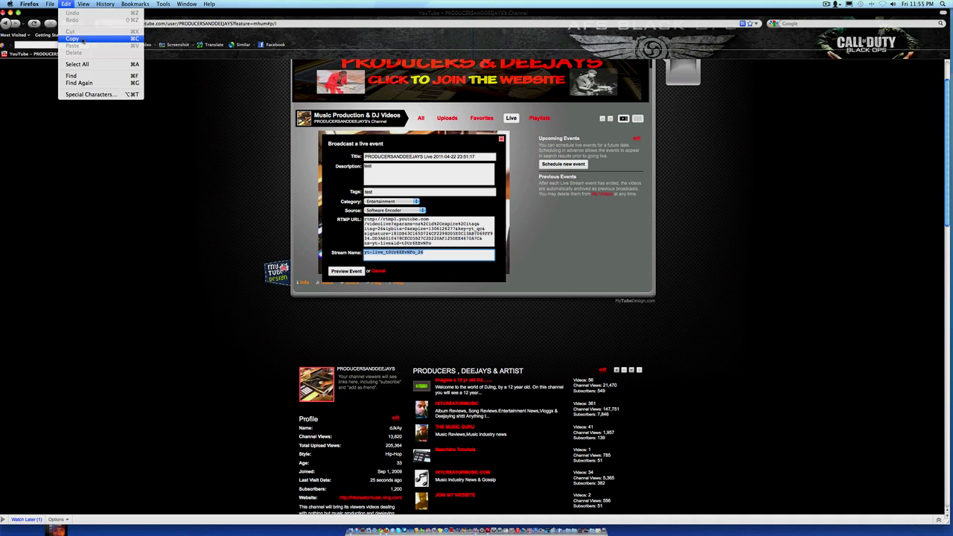
click(66, 39)
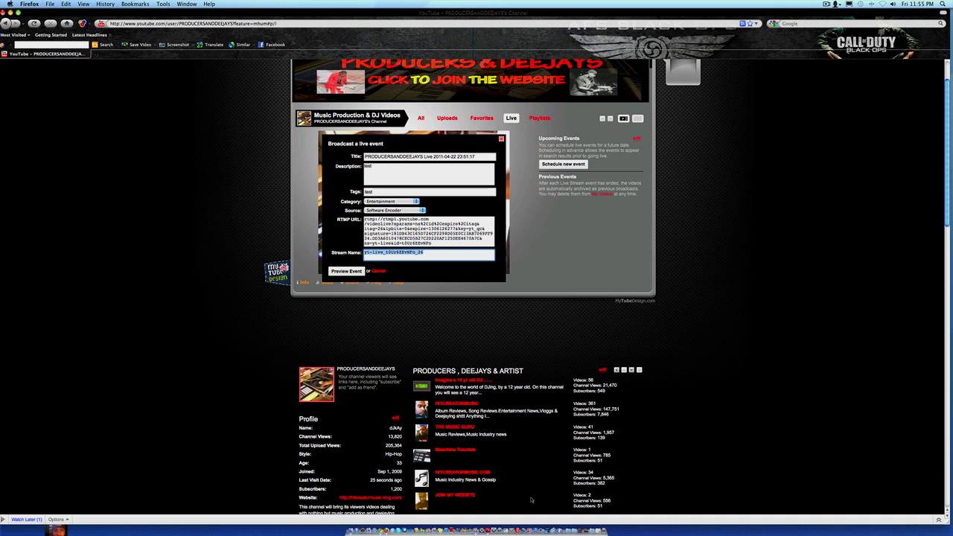
- Paste the stream name into the encoder's Stream field and connect to YouTube's server
click(483, 530)
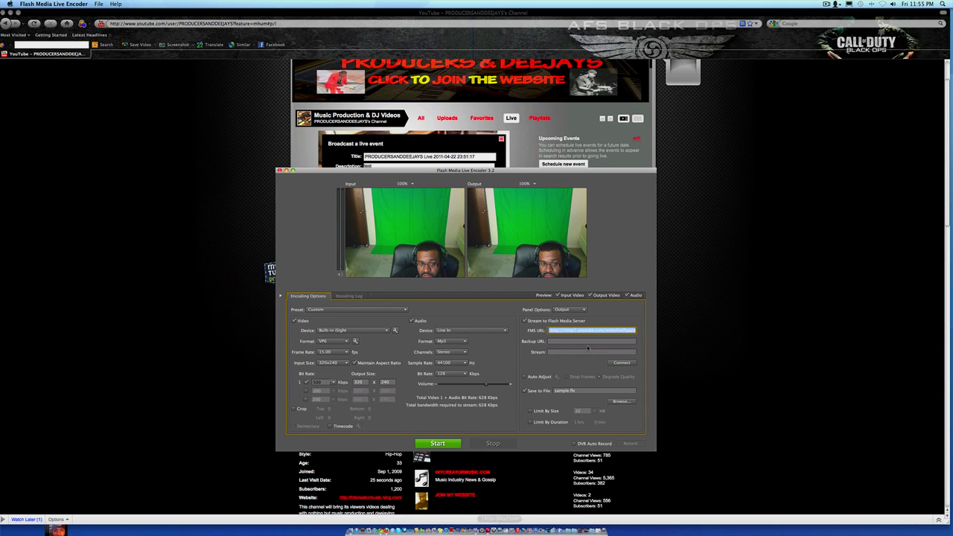
click(560, 353)
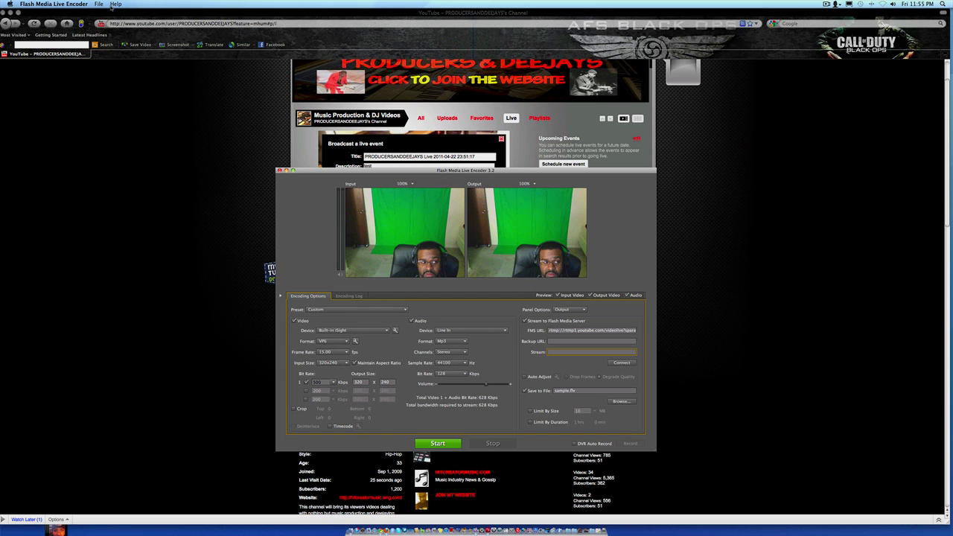
key(super+v)
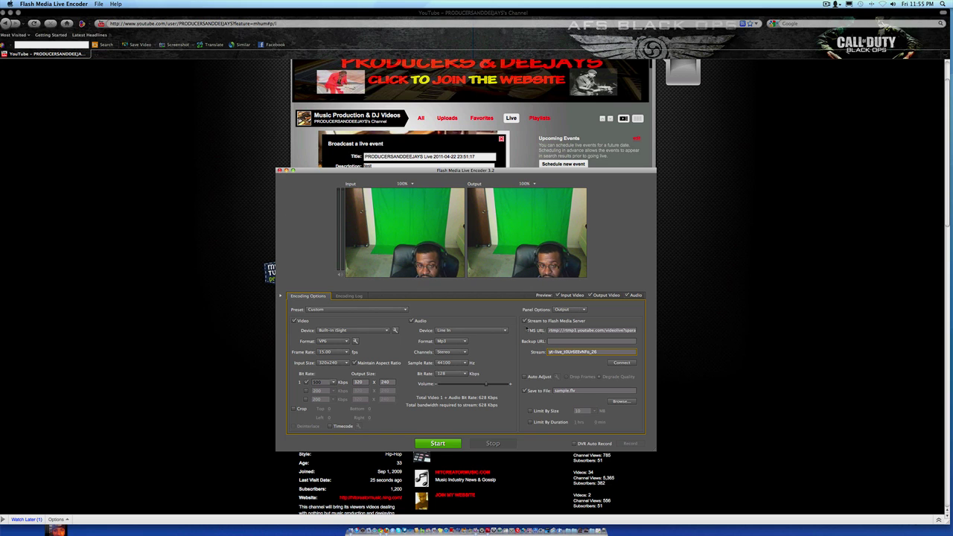
click(622, 363)
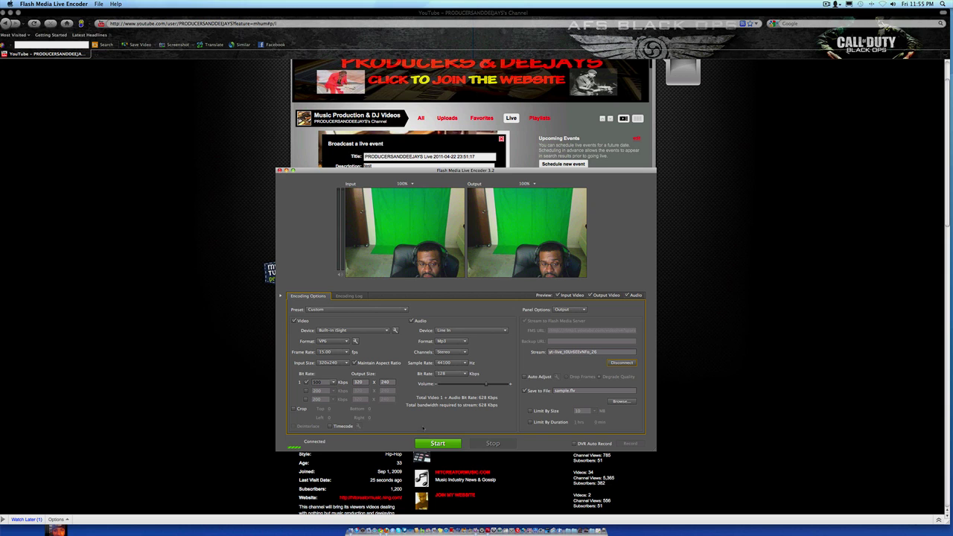
- Start encoding and streaming the webcam, then drag the encoder window to the lower right
click(433, 443)
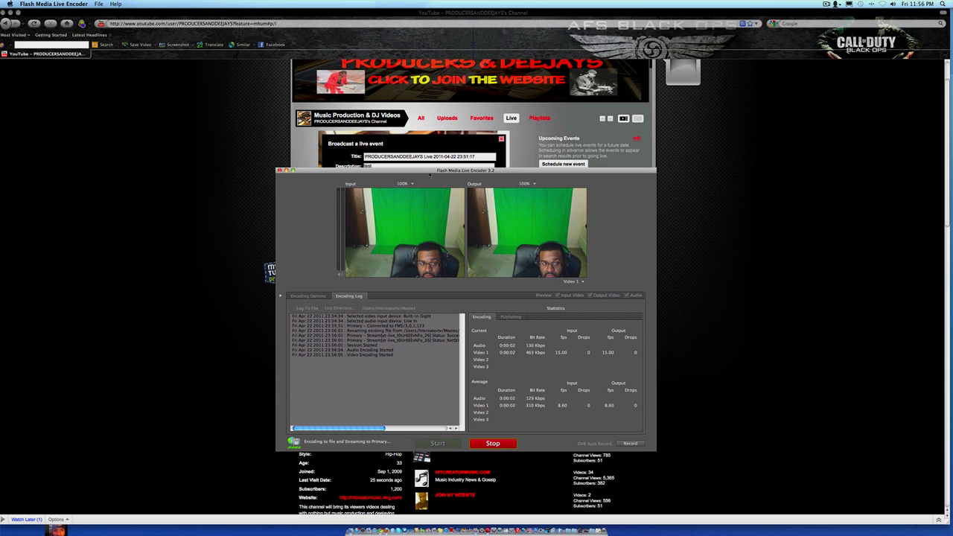
drag(412, 170, 700, 292)
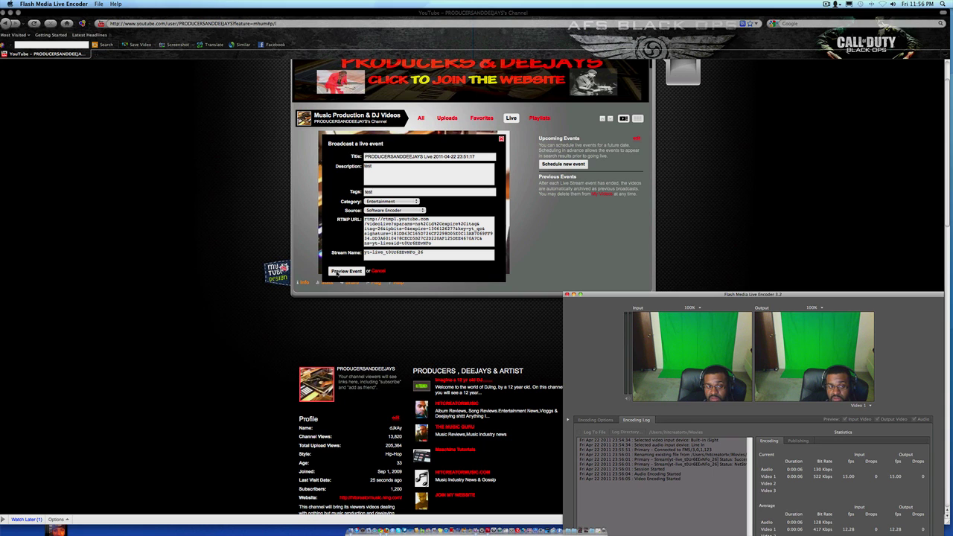
- Bring Firefox forward and preview the incoming webcam stream in the live event player
click(337, 273)
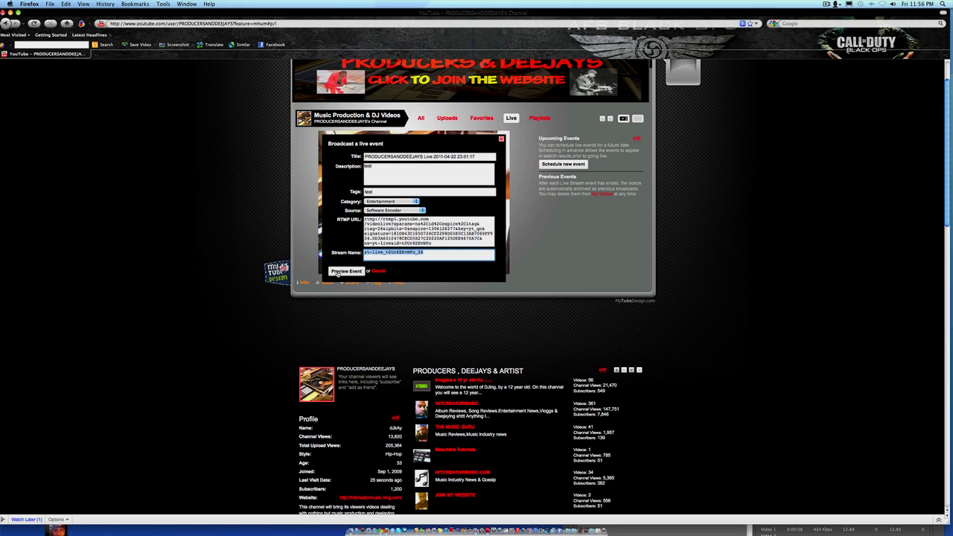
click(338, 273)
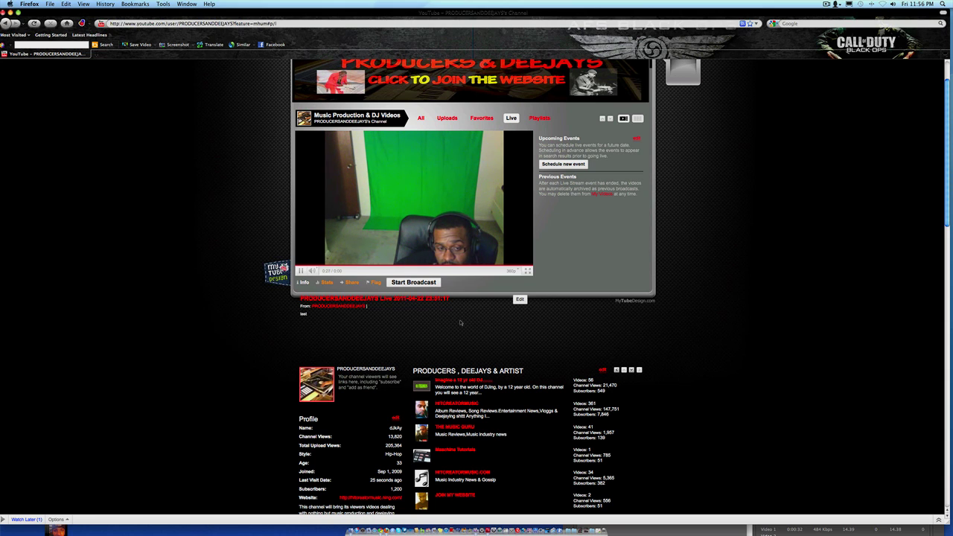
scroll(470, 309, up, 1)
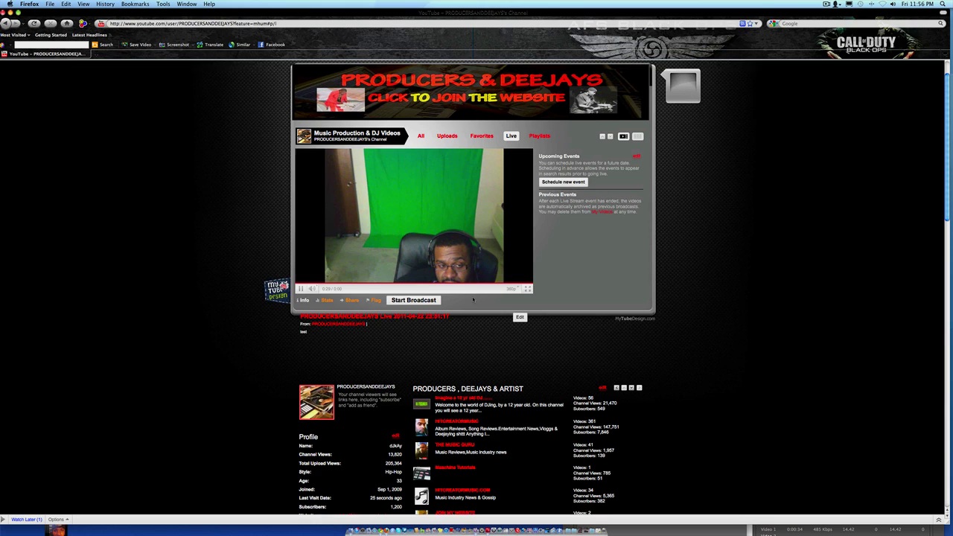